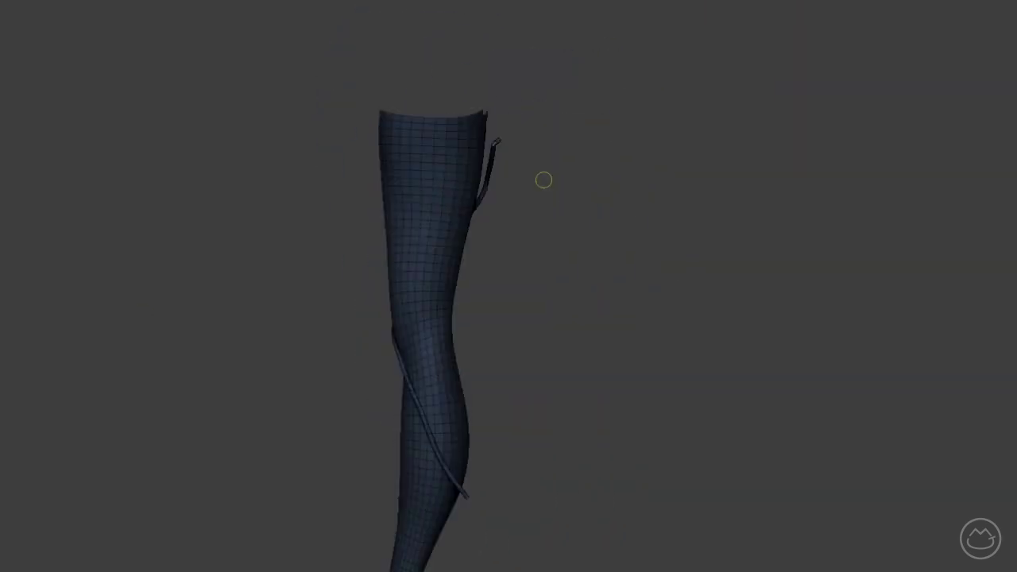
# Orbit the dark leg to inspect its lower tip, then turn it upright to see its full length
pyautogui.moveTo(543, 180)
pyautogui.mouseDown()
pyautogui.moveTo(466, 357)
pyautogui.moveTo(540, 299)
pyautogui.mouseUp()
pyautogui.moveTo(710, 183); pyautogui.dragTo(664, 371)
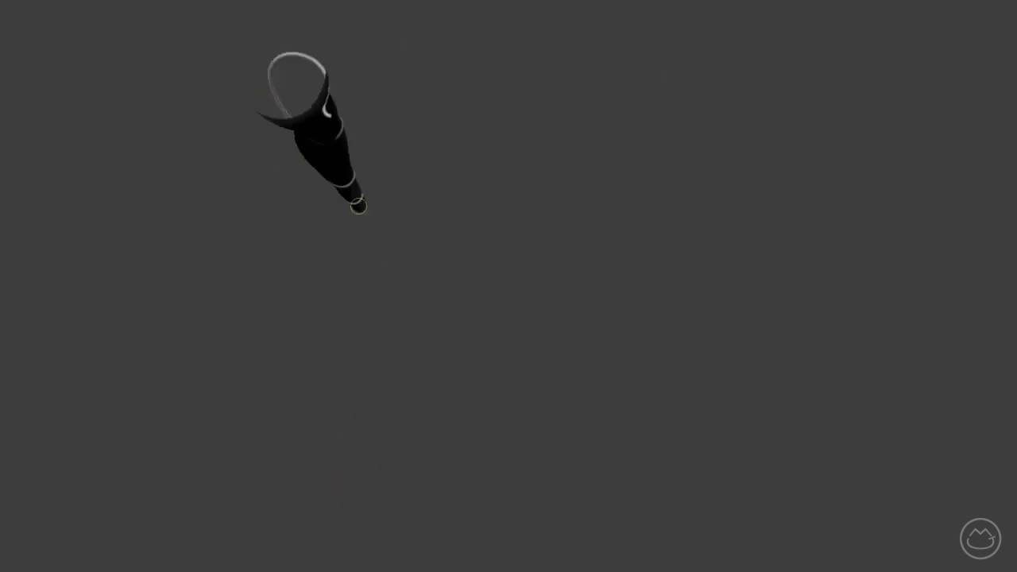
# Orbit the leg to an upright side view, then view the green leggings' piped seams from above
pyautogui.moveTo(358, 206); pyautogui.dragTo(436, 366)
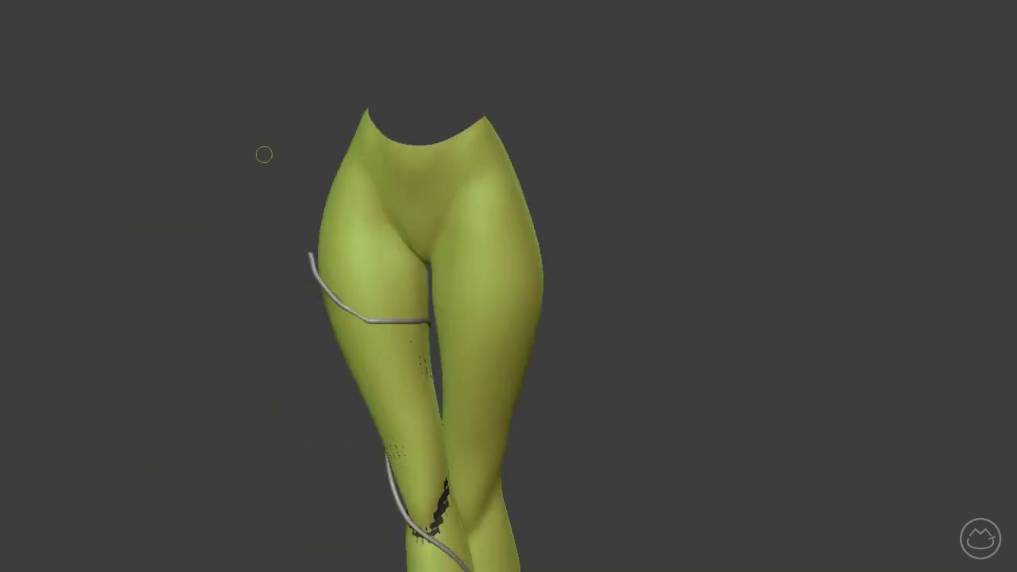
pyautogui.moveTo(263, 154)
pyautogui.mouseDown()
pyautogui.moveTo(242, 177)
pyautogui.moveTo(138, 137)
pyautogui.moveTo(151, 82)
pyautogui.moveTo(141, 204)
pyautogui.moveTo(190, 228)
pyautogui.moveTo(241, 148)
pyautogui.moveTo(163, 225)
pyautogui.moveTo(133, 186)
pyautogui.moveTo(236, 132)
pyautogui.moveTo(223, 295)
pyautogui.moveTo(286, 207)
pyautogui.moveTo(363, 132)
pyautogui.moveTo(588, 96)
pyautogui.moveTo(577, 144)
pyautogui.moveTo(538, 108)
pyautogui.moveTo(306, 293)
pyautogui.moveTo(680, 179)
pyautogui.mouseUp()
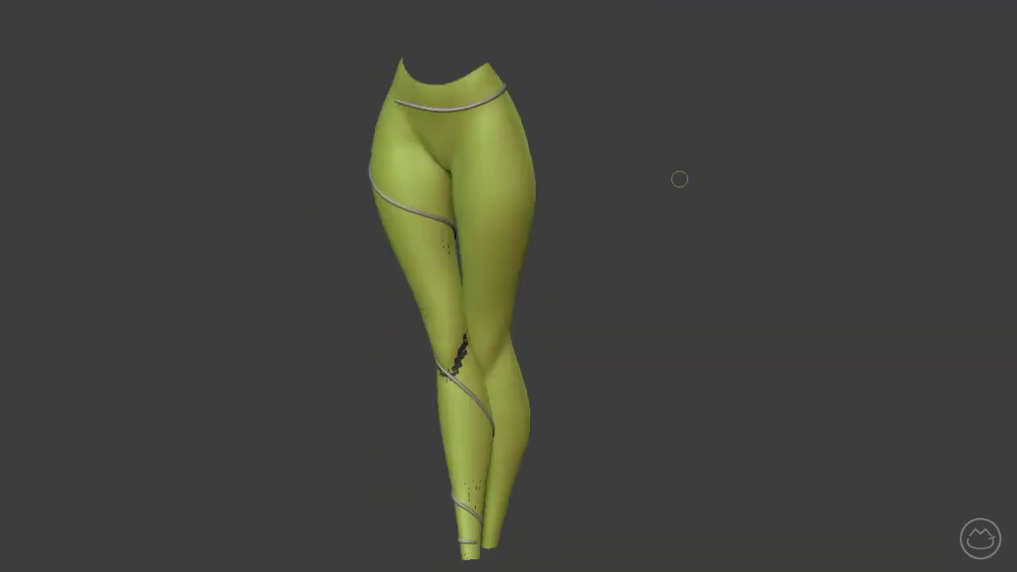